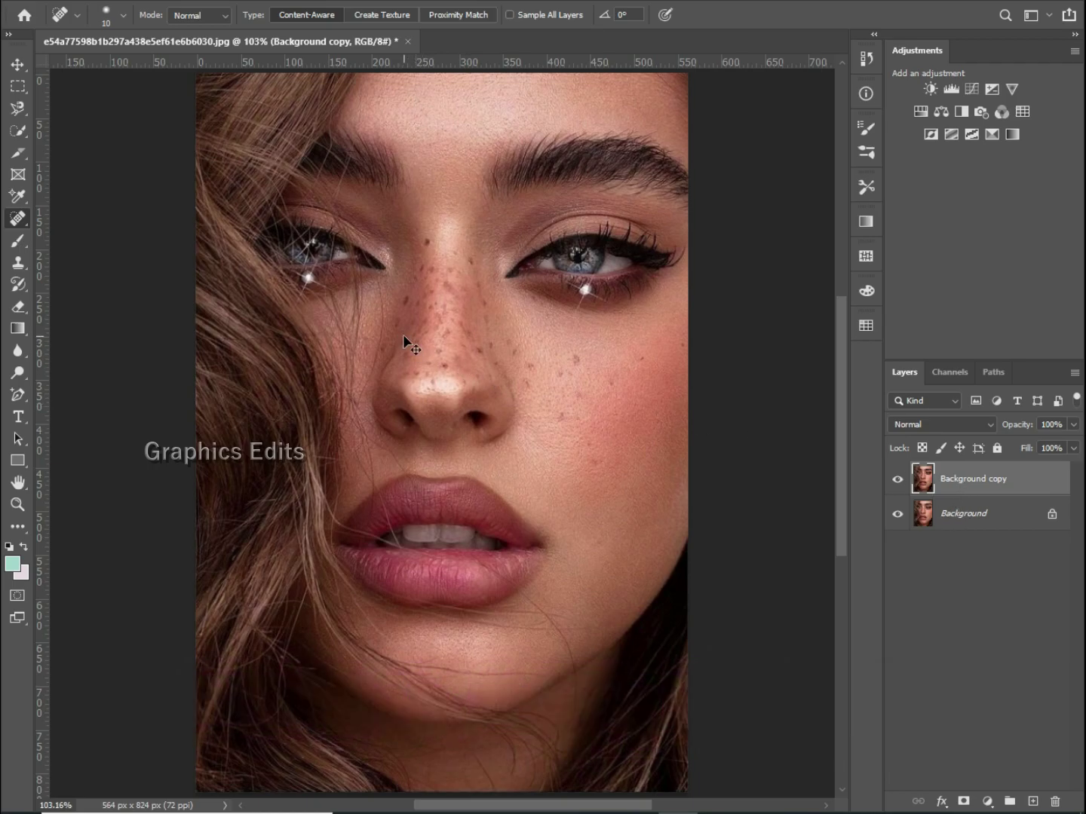
- Remove the freckles along the upper bridge of the nose on the Background copy layer with the Spot Healing Brush
key(ctrl+plus)
key(ctrl+plus)
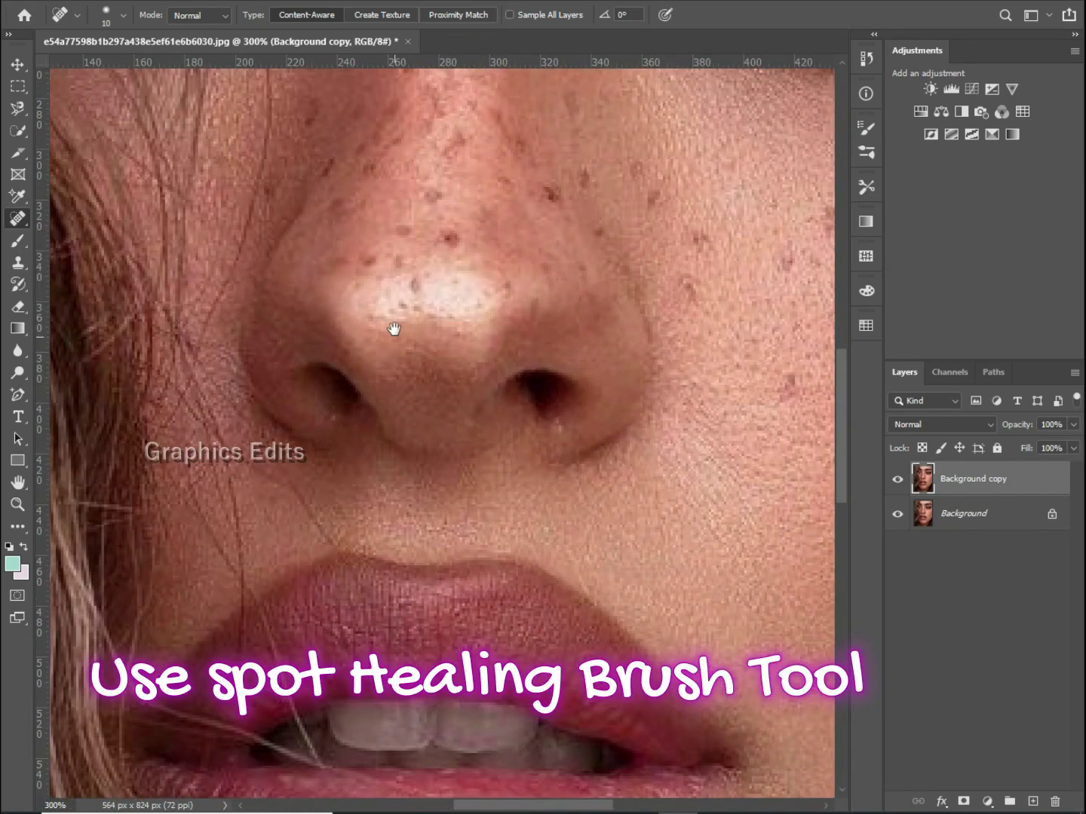
drag(385, 340, 427, 710)
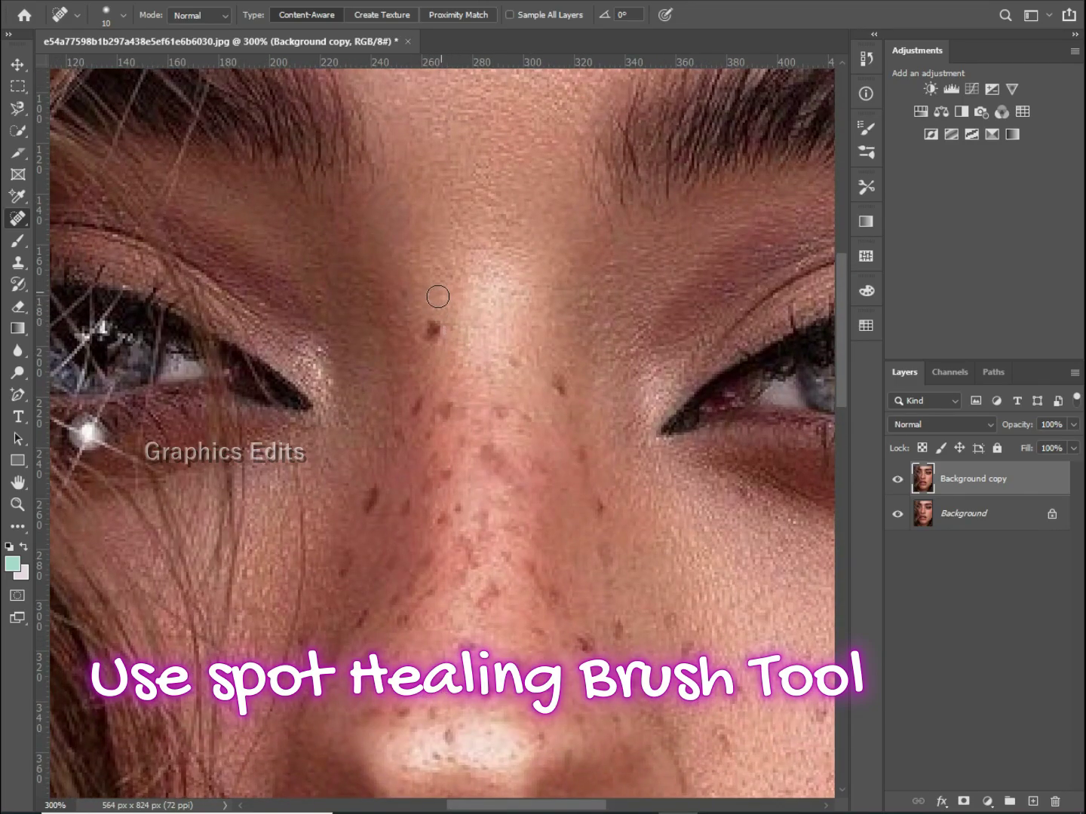
drag(435, 323, 424, 341)
drag(421, 395, 413, 416)
drag(375, 492, 365, 507)
drag(395, 429, 407, 452)
drag(451, 405, 432, 427)
mouse_move(443, 398)
mouse_down()
mouse_move(427, 445)
mouse_move(444, 400)
mouse_up()
drag(427, 428, 428, 431)
drag(441, 406, 446, 413)
mouse_move(565, 383)
mouse_down()
mouse_move(570, 410)
mouse_move(497, 416)
mouse_up()
click(514, 361)
- Heal the remaining freckles on the middle and lower nose, including its sides and tip
drag(438, 479, 426, 494)
click(452, 520)
click(471, 546)
click(309, 635)
click(405, 533)
mouse_move(383, 577)
mouse_down()
mouse_move(411, 587)
mouse_move(364, 649)
mouse_up()
click(438, 678)
click(369, 713)
click(397, 711)
click(515, 528)
click(584, 460)
click(603, 544)
click(586, 637)
click(619, 714)
click(449, 732)
click(535, 636)
- Heal the dark spots on the fully visible cheek, from beside the nose out to below the eye
click(688, 645)
click(733, 687)
click(728, 747)
click(644, 681)
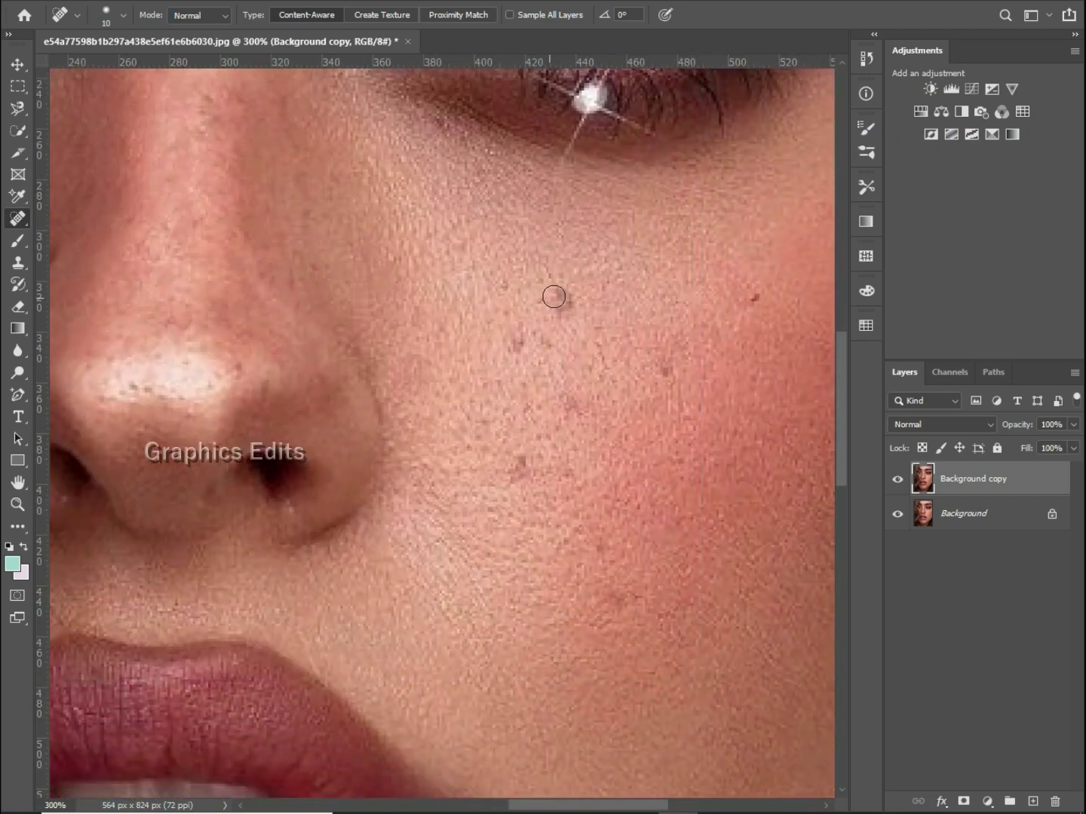
click(557, 303)
click(524, 346)
click(526, 457)
click(577, 406)
click(767, 319)
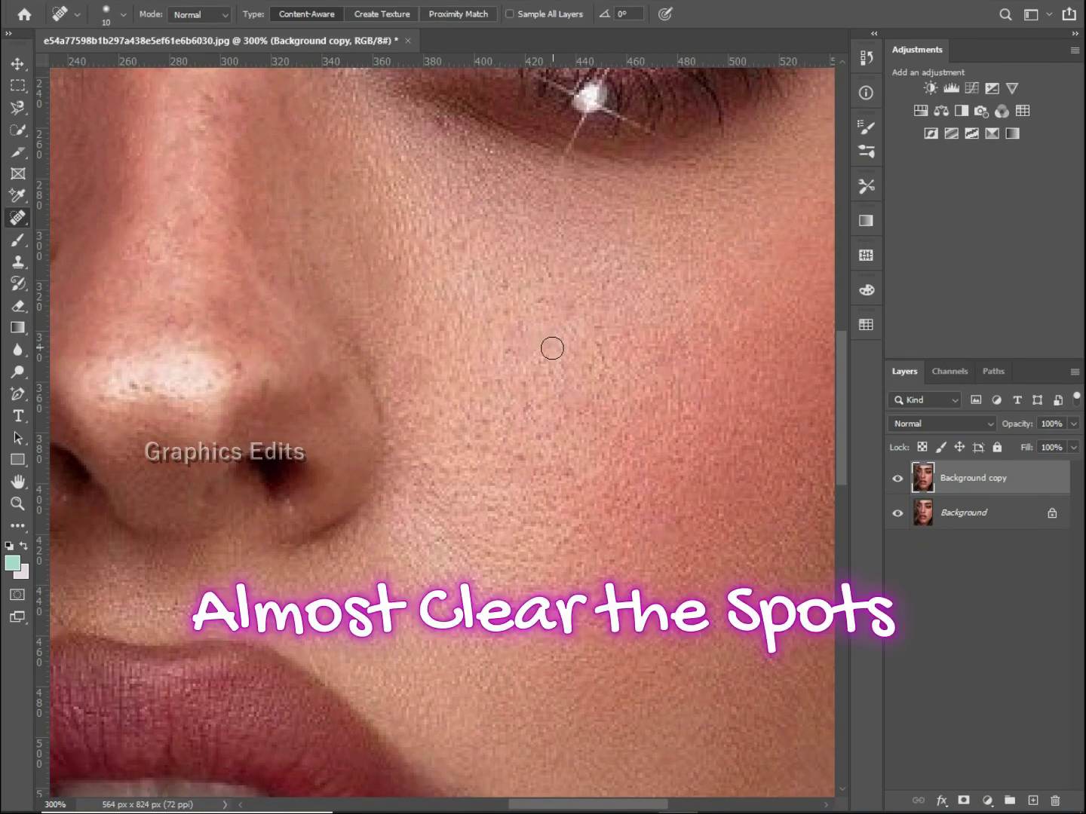
- Heal the leftover blemish on the side of the nose just above the nostril
scroll(553, 349, down, 2)
scroll(417, 332, up, 3)
click(636, 259)
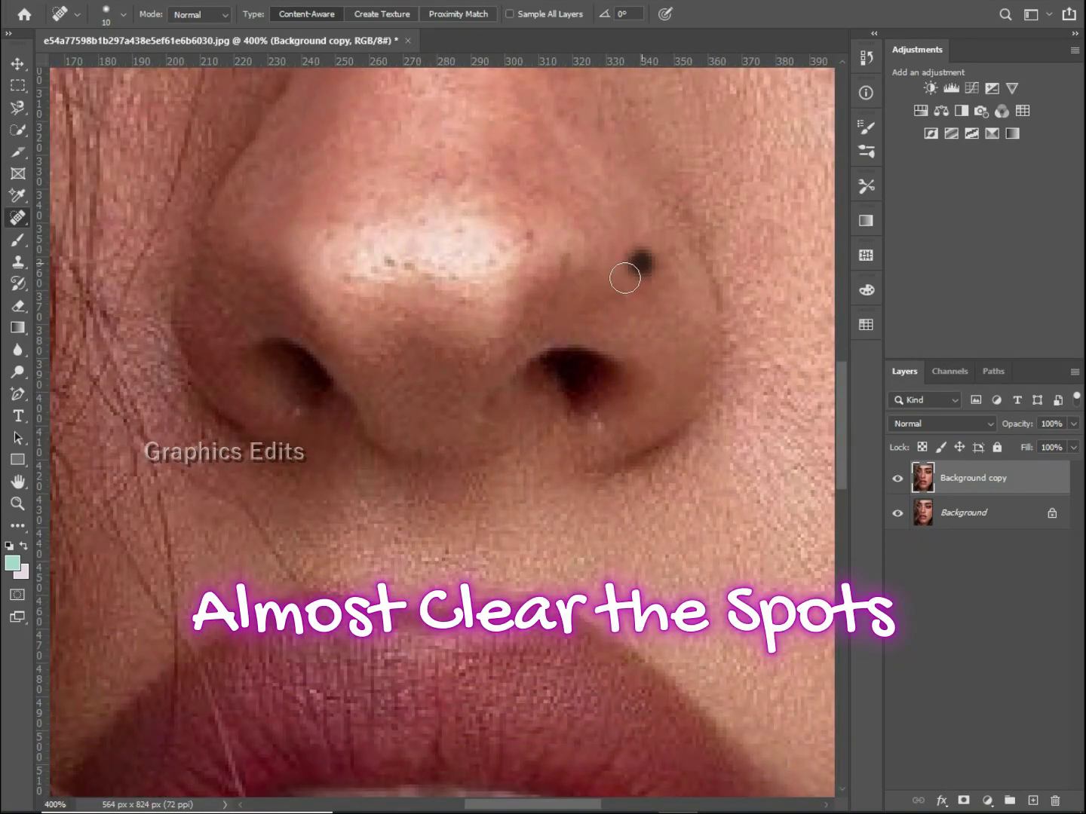
scroll(550, 188, up, 4)
scroll(617, 252, down, 4)
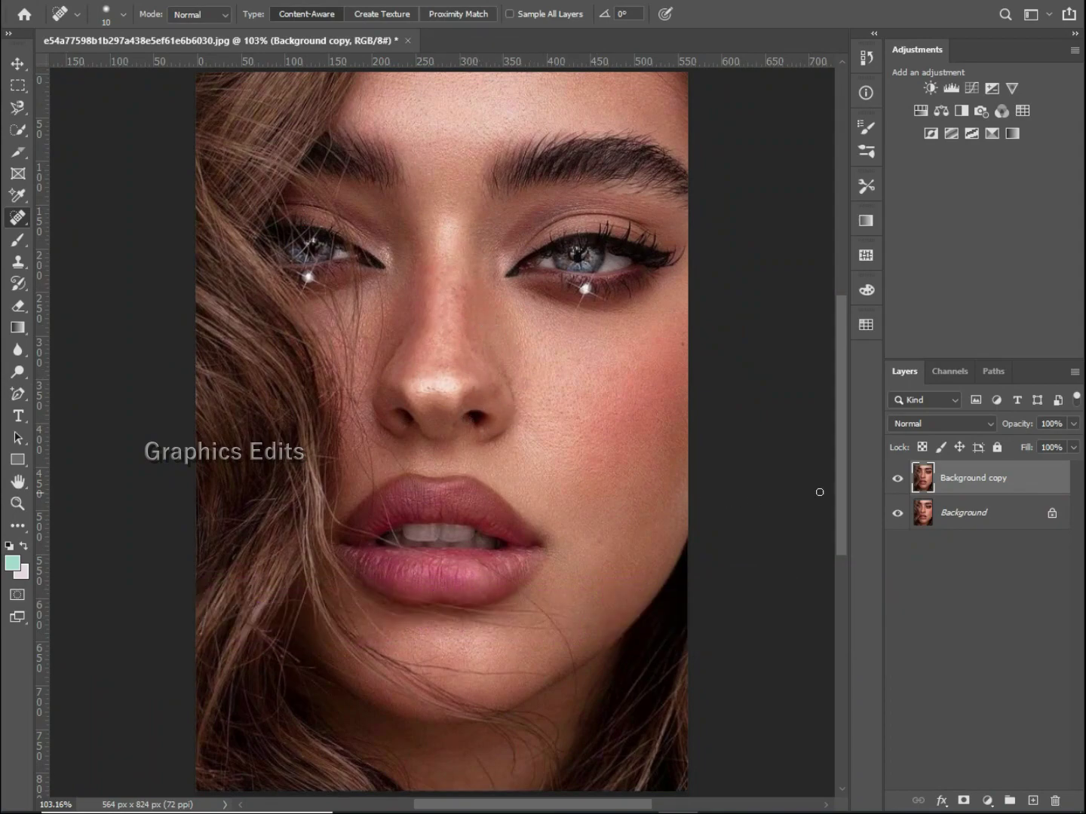
- Compare the portrait before and after spot removal by hiding and showing the Background copy layer
click(899, 481)
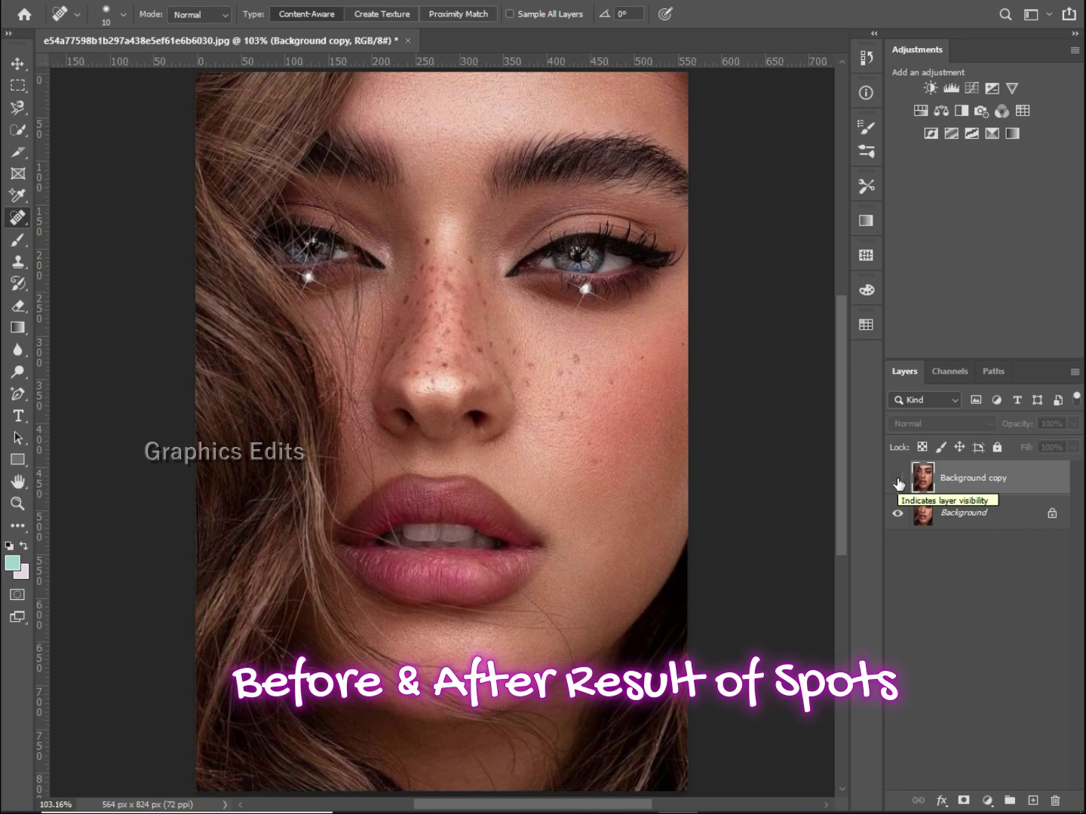
click(898, 481)
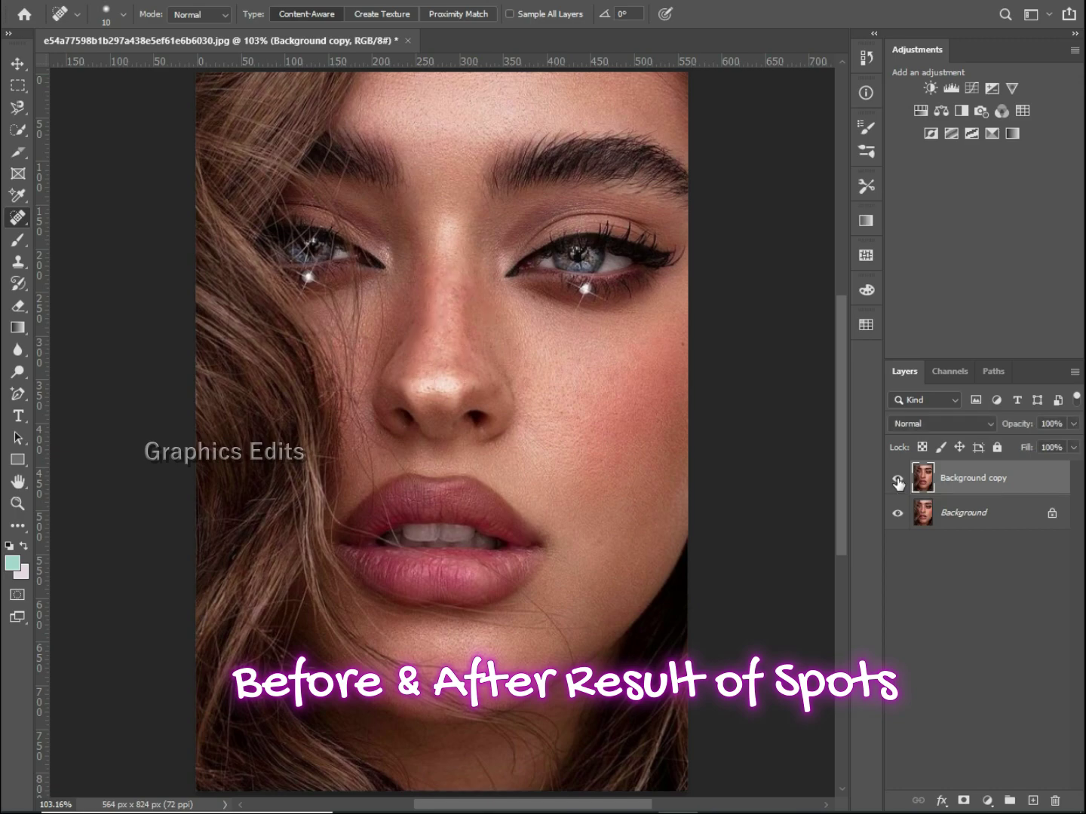
- In the Camera Raw Filter, set Exposure +0.80, Contrast -55, Highlights -61, Shadows -24, Whites -63, Blacks +21 and Texture -27
key(ctrl+shift+a)
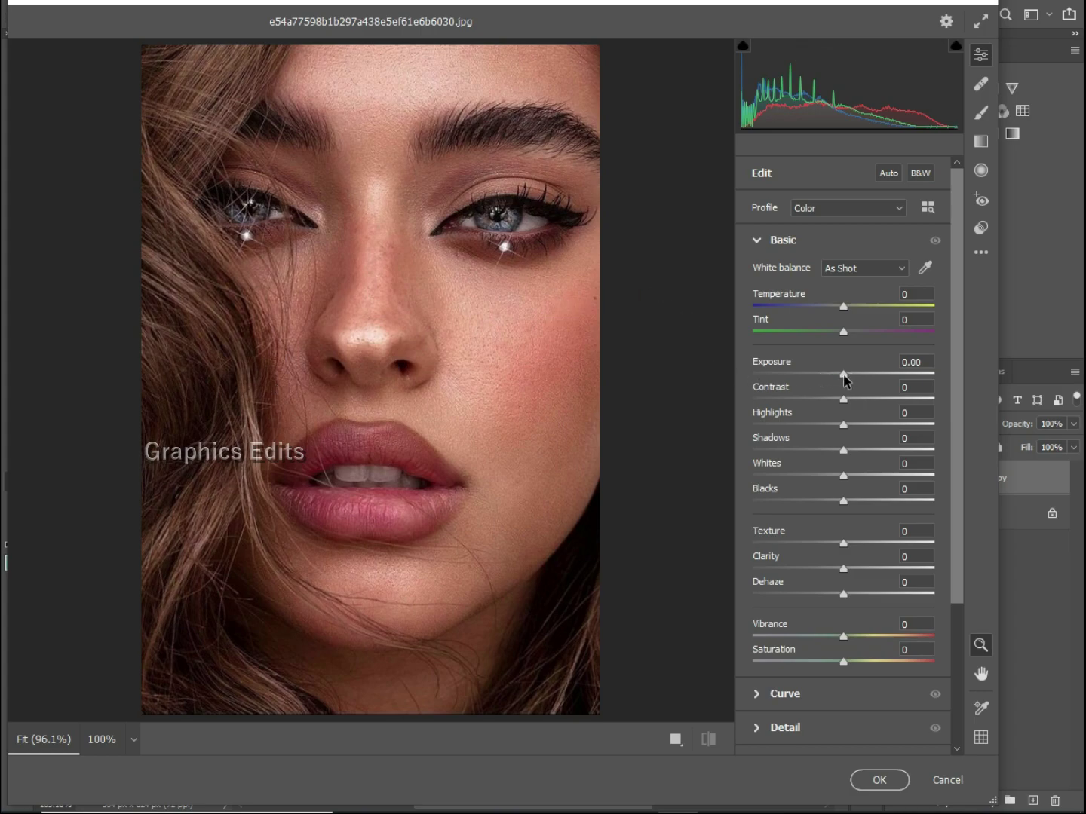
drag(845, 374, 858, 375)
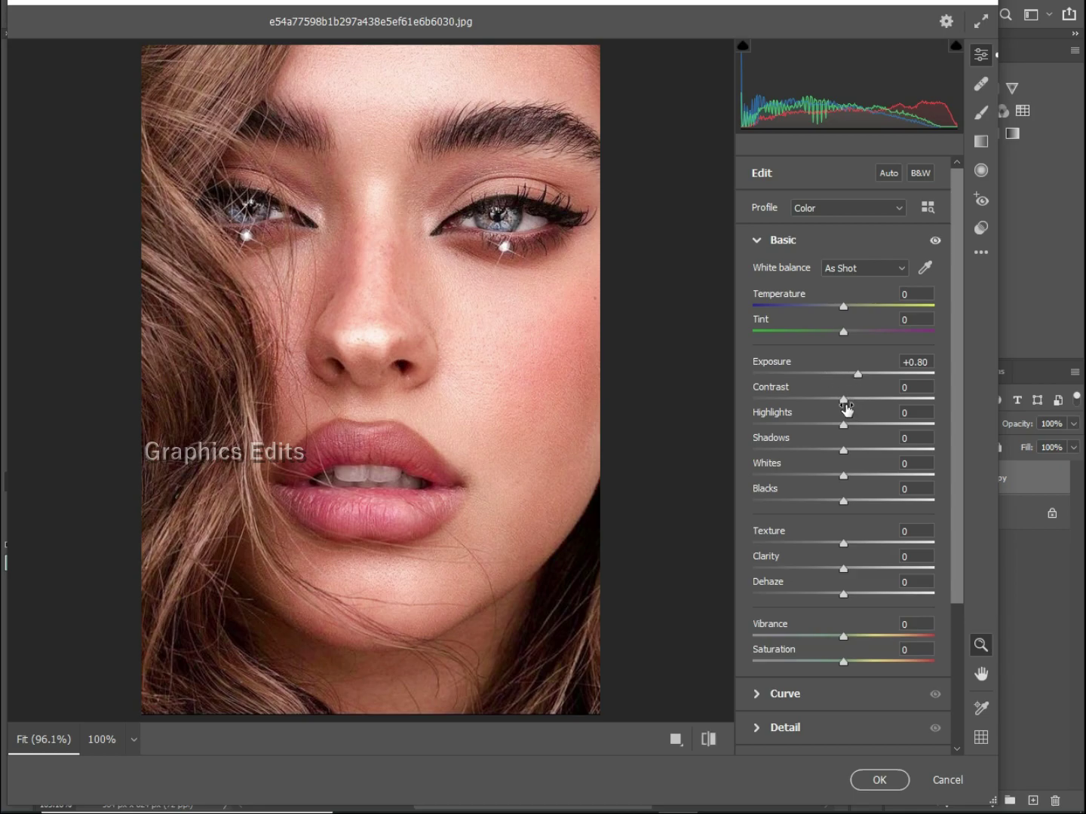
drag(842, 400, 788, 475)
drag(843, 501, 818, 550)
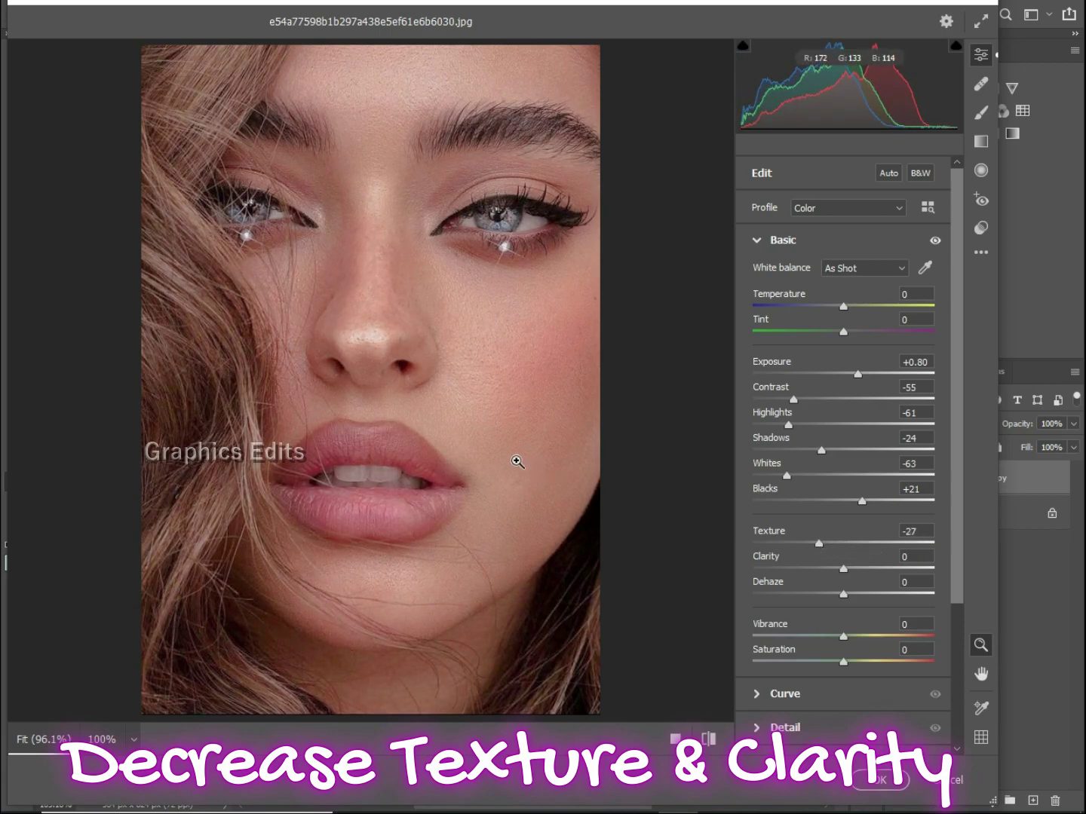
- Soften the skin by lowering Clarity to -33, judging the effect on a close-up of the cheek
click(376, 319)
click(378, 320)
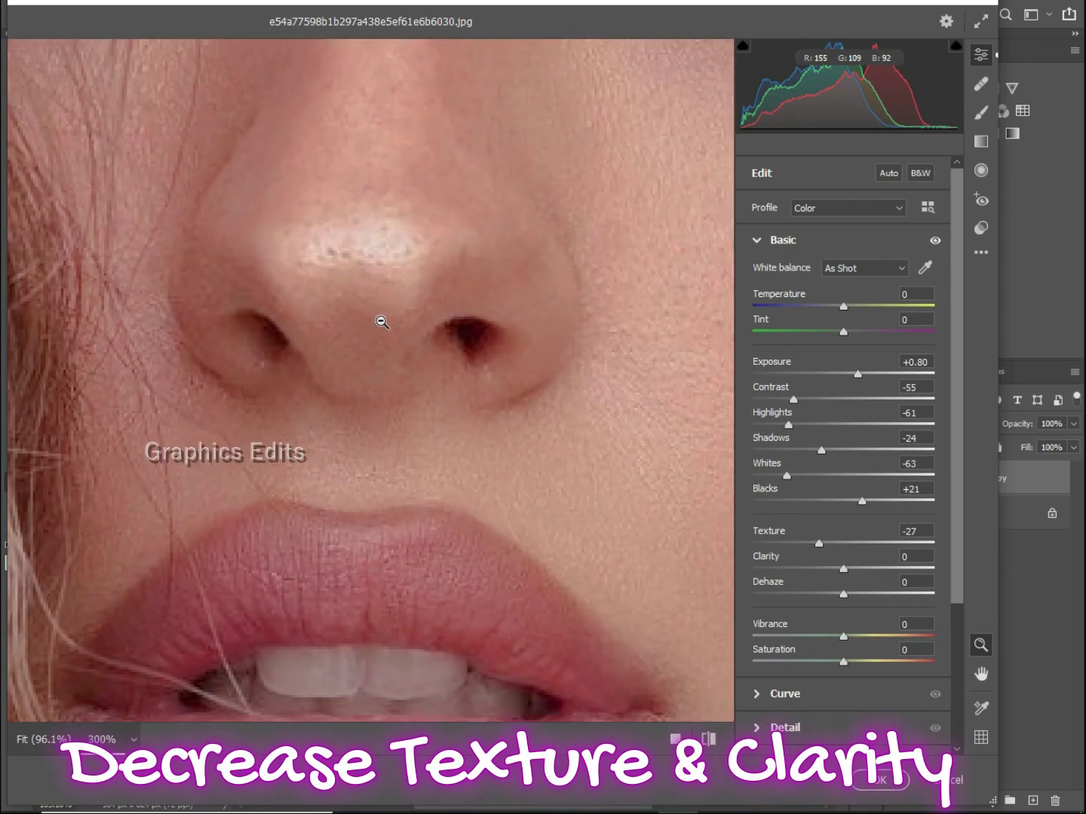
key(h)
drag(526, 281, 45, 475)
key(z)
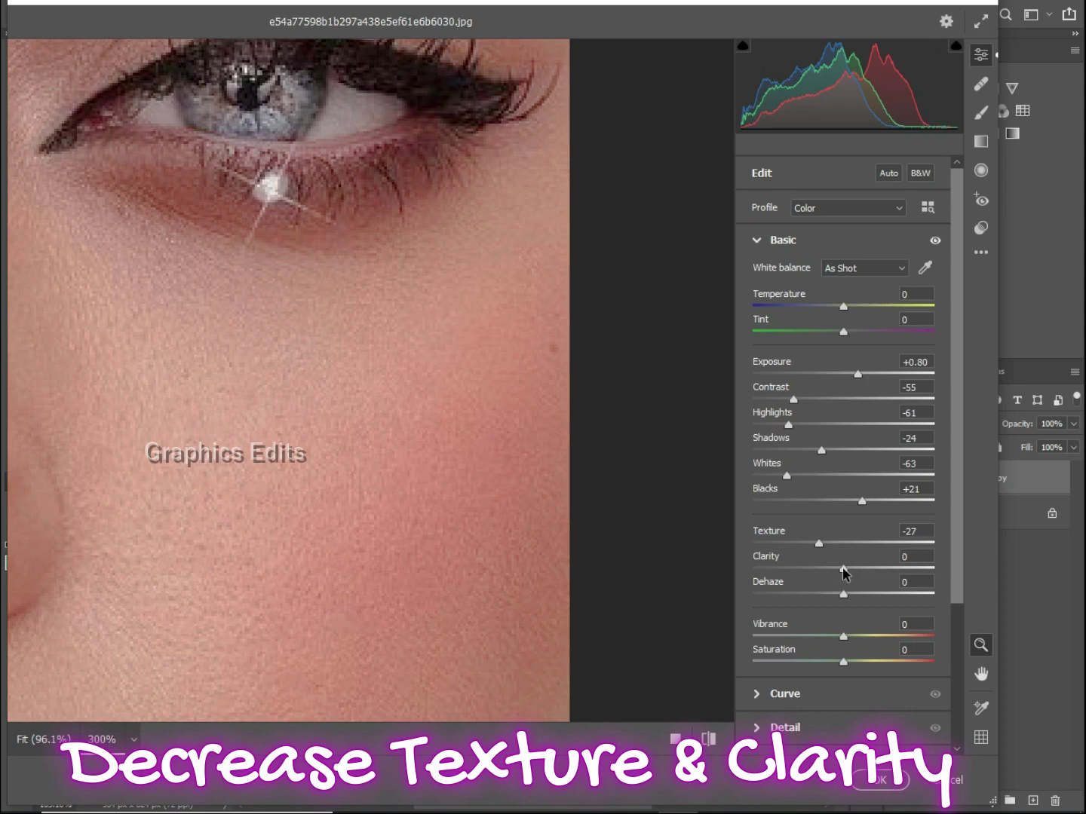
drag(845, 569, 775, 569)
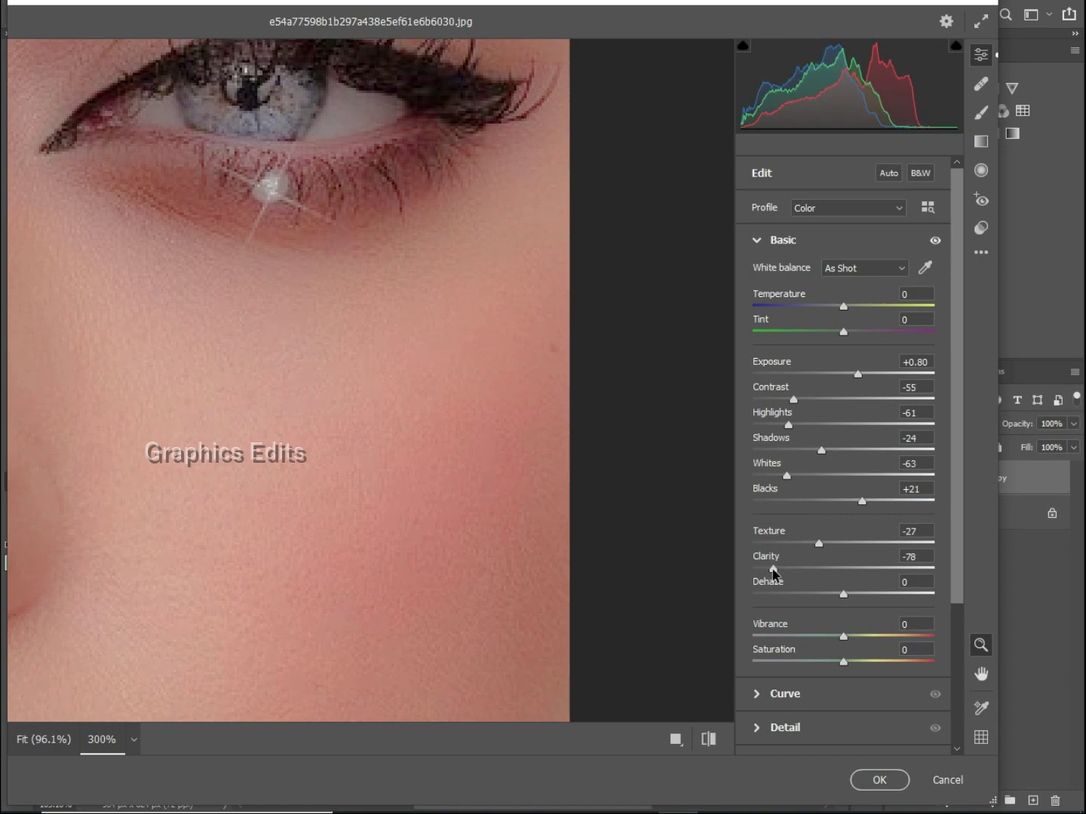
drag(778, 567, 790, 567)
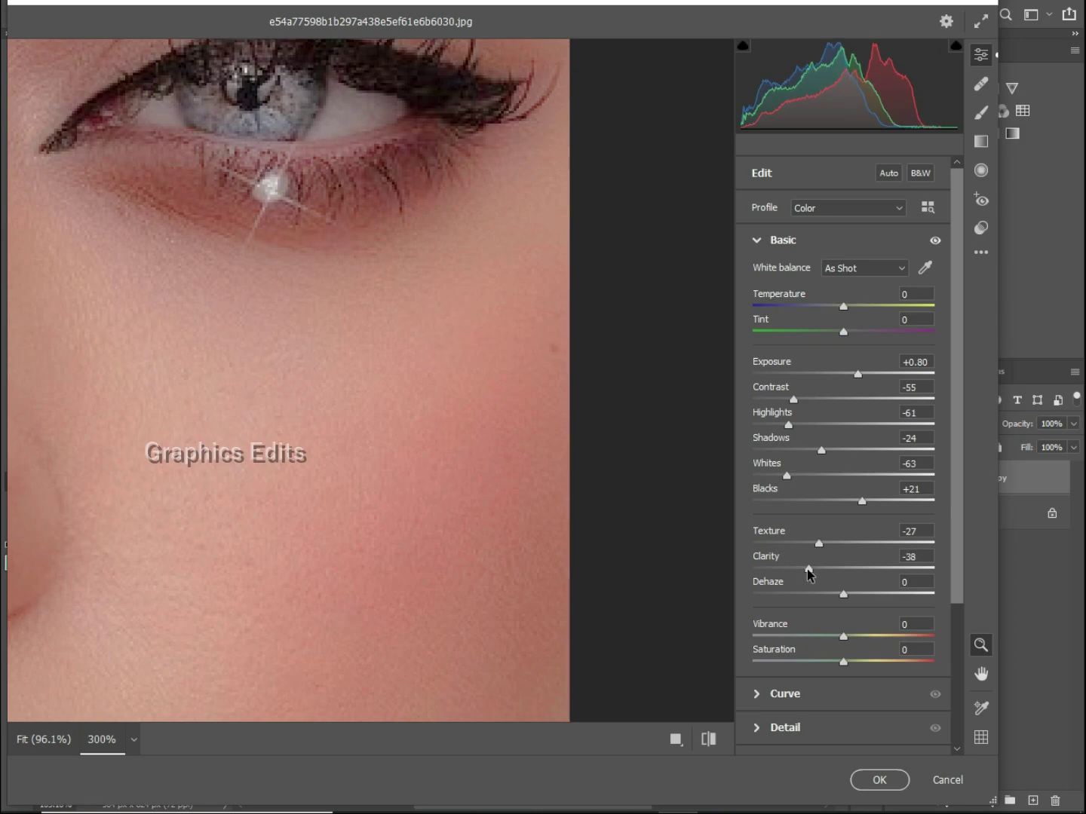
key(ctrl+0)
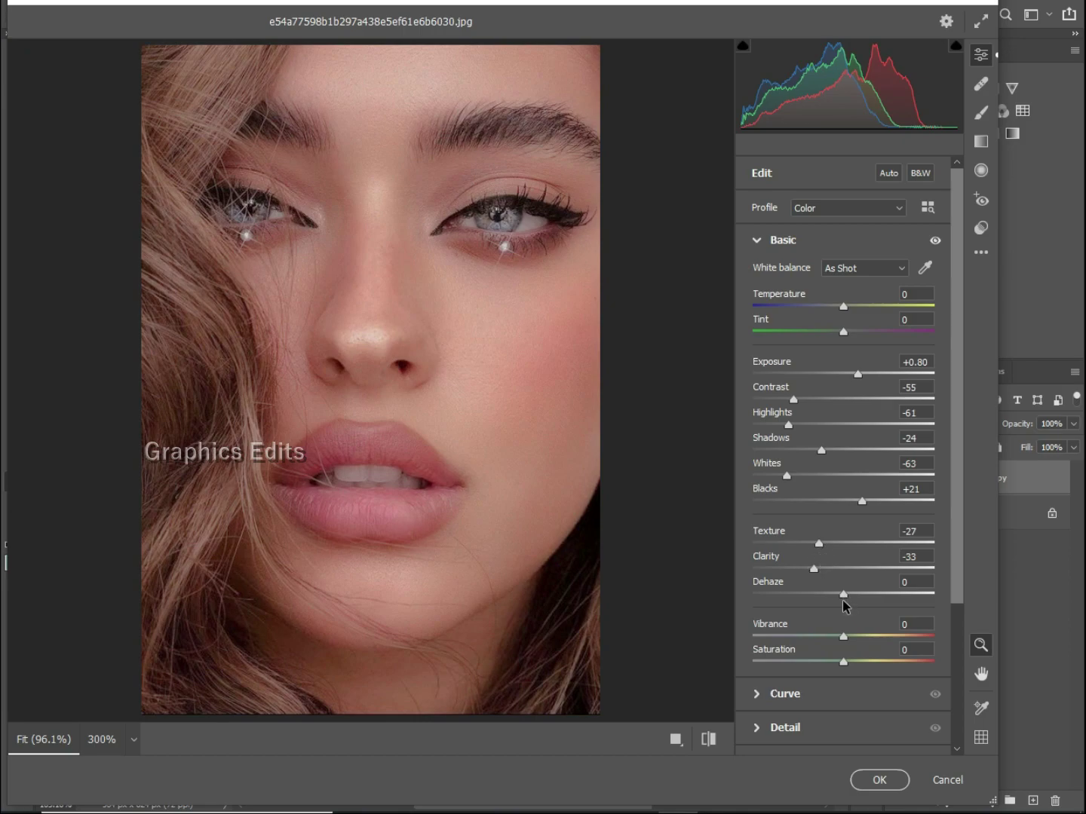
- Set Dehaze to -8 and Vibrance to +20, and apply the filter to the layer
drag(843, 595, 836, 595)
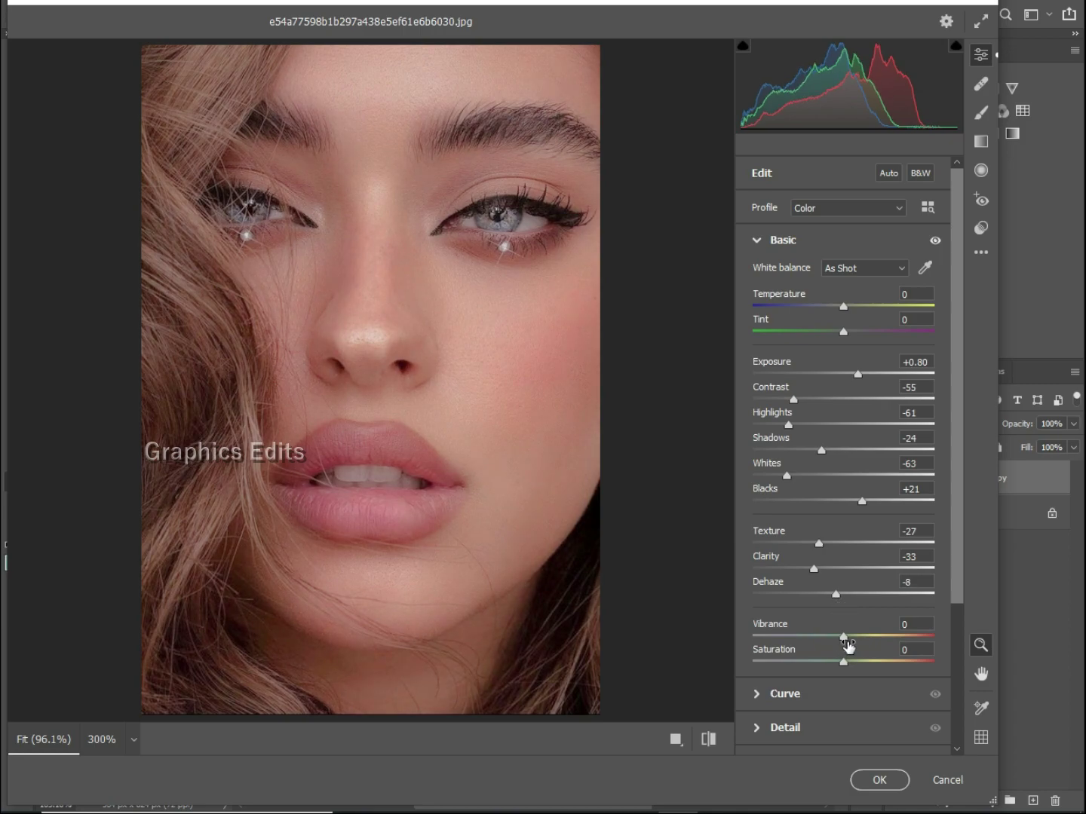
drag(850, 640, 858, 640)
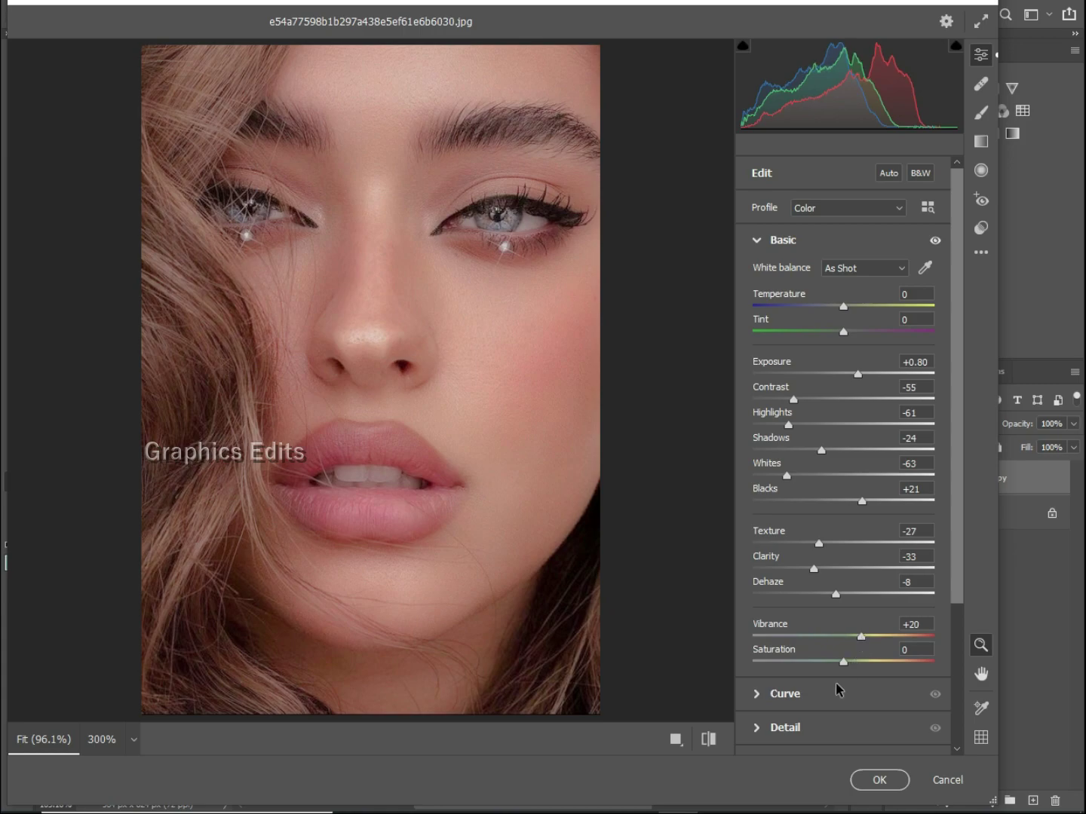
click(872, 779)
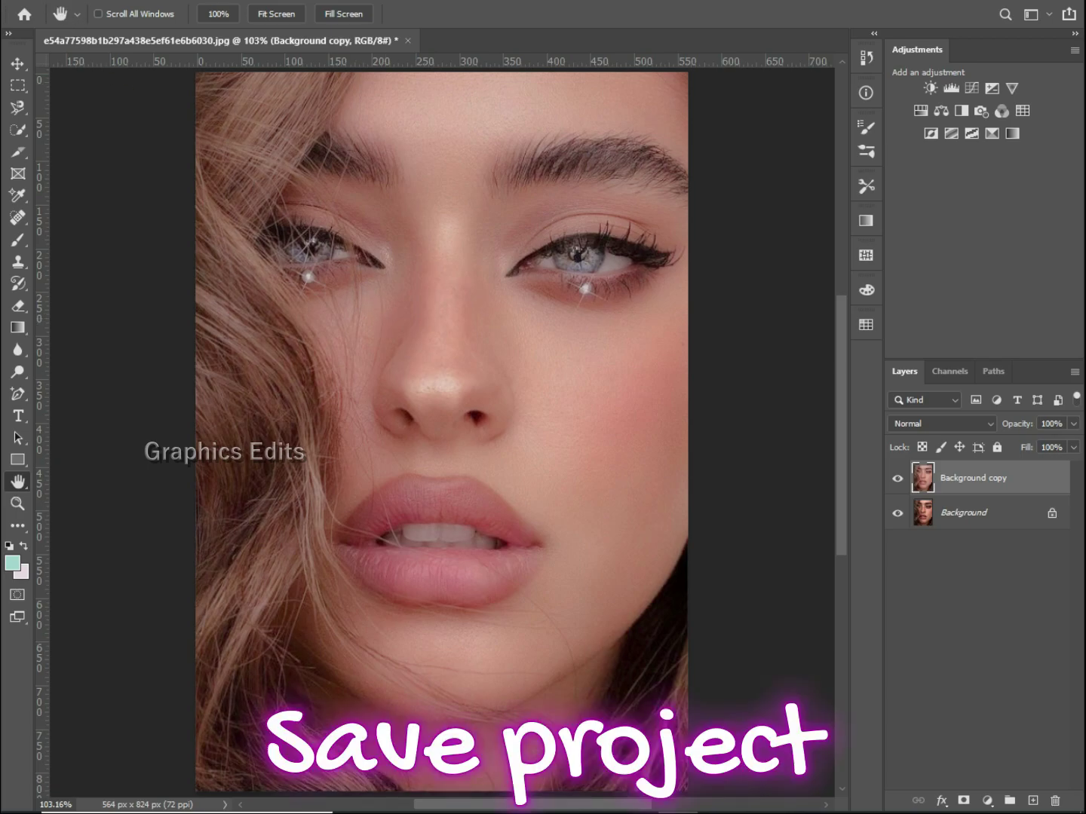
- Save a copy of the retouched portrait
click(37, 0)
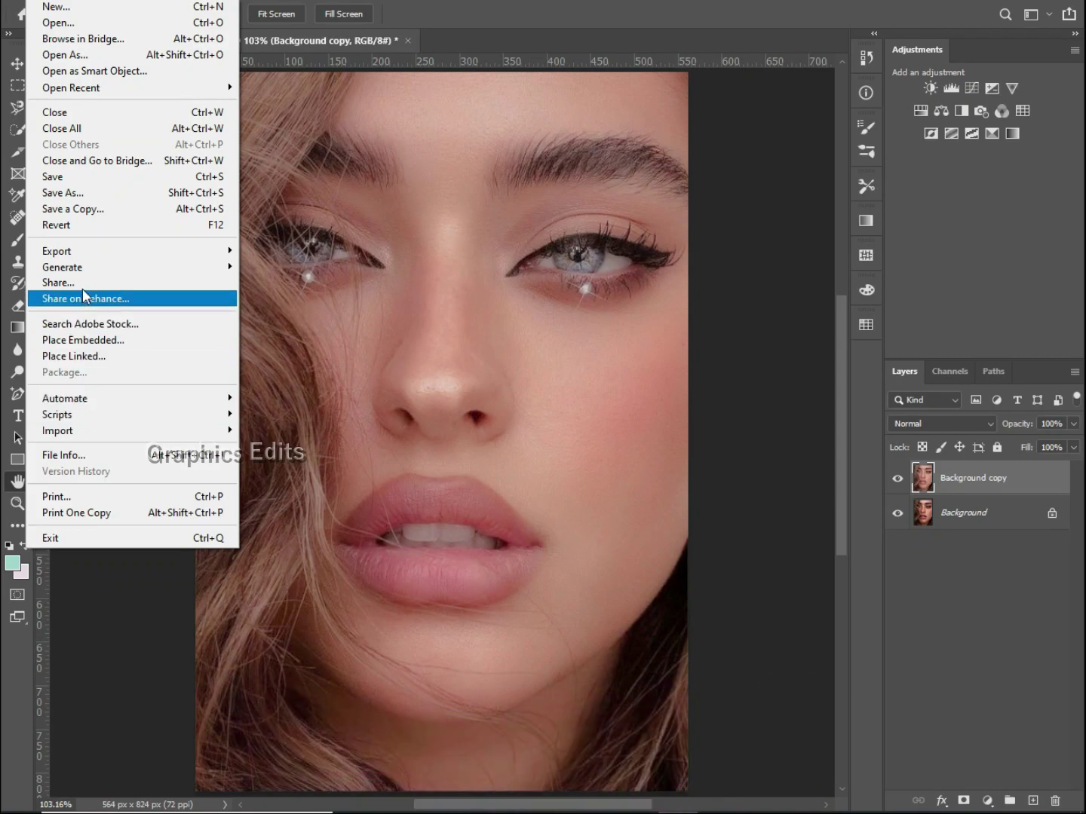
click(92, 214)
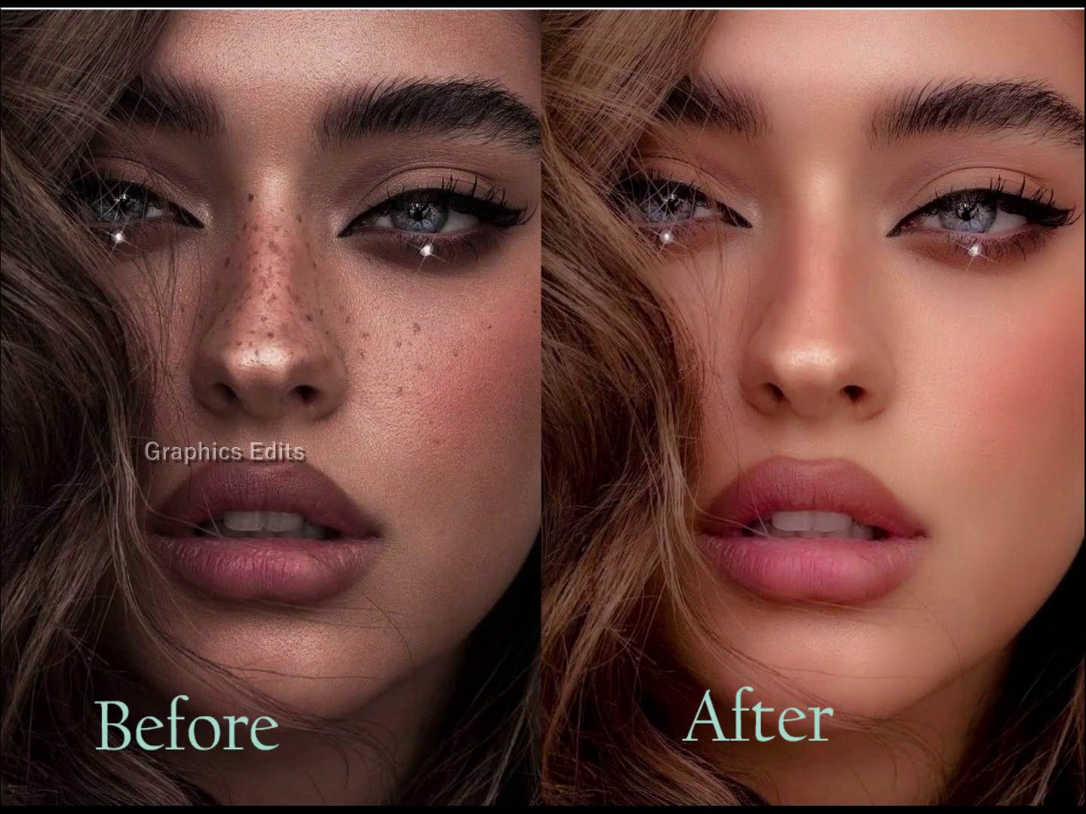